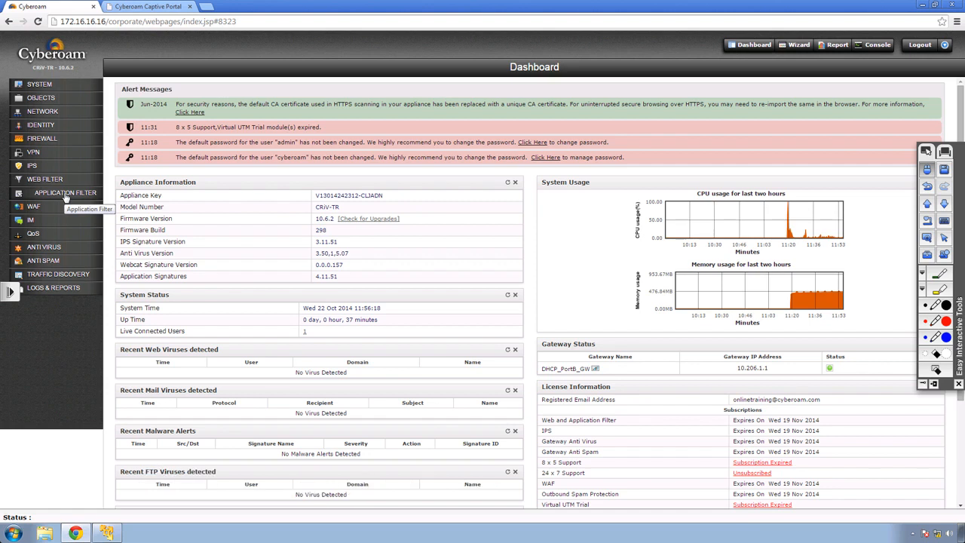
Create an application filter policy named blockfiletransfer based on the Allow All template
{"action": "left_click", "coordinate": [65, 196]}
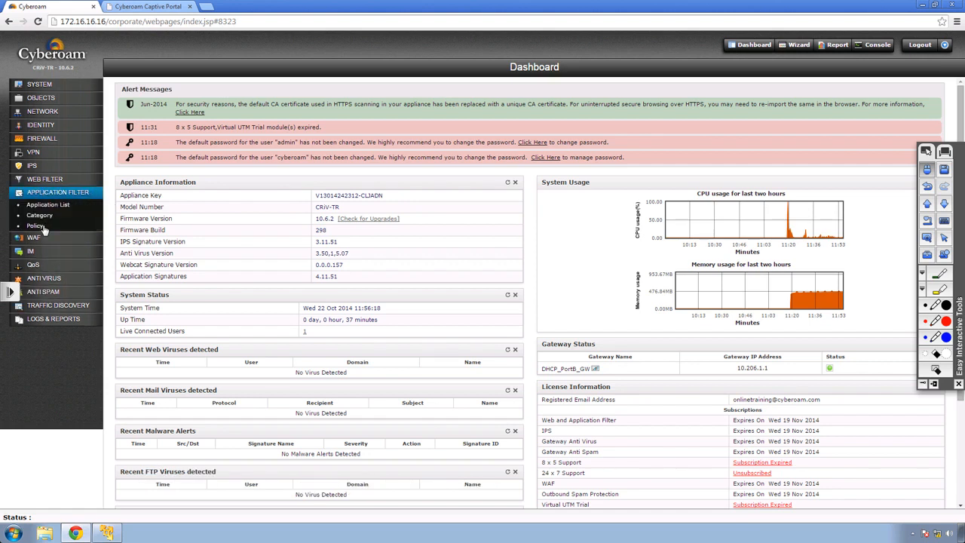
{"action": "left_click", "coordinate": [43, 227]}
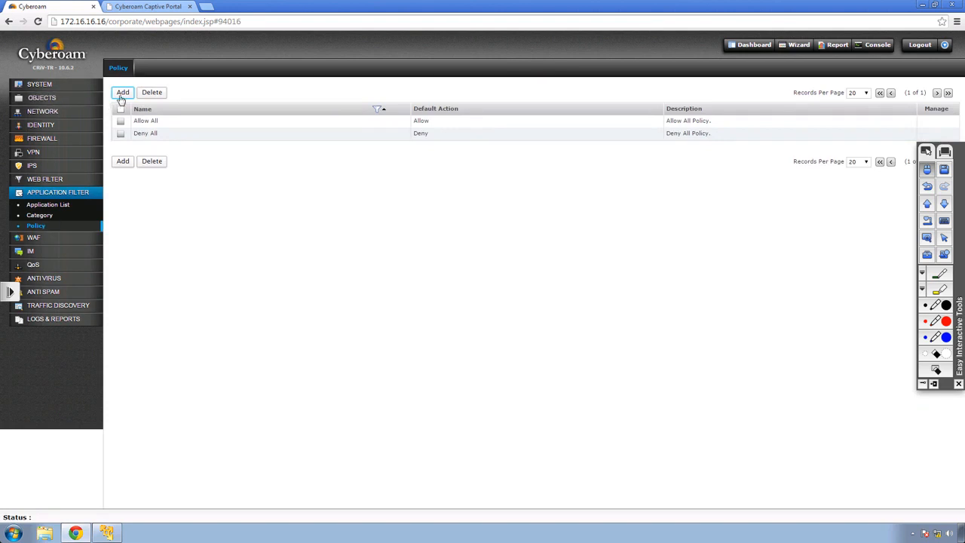
{"action": "left_click", "coordinate": [123, 94]}
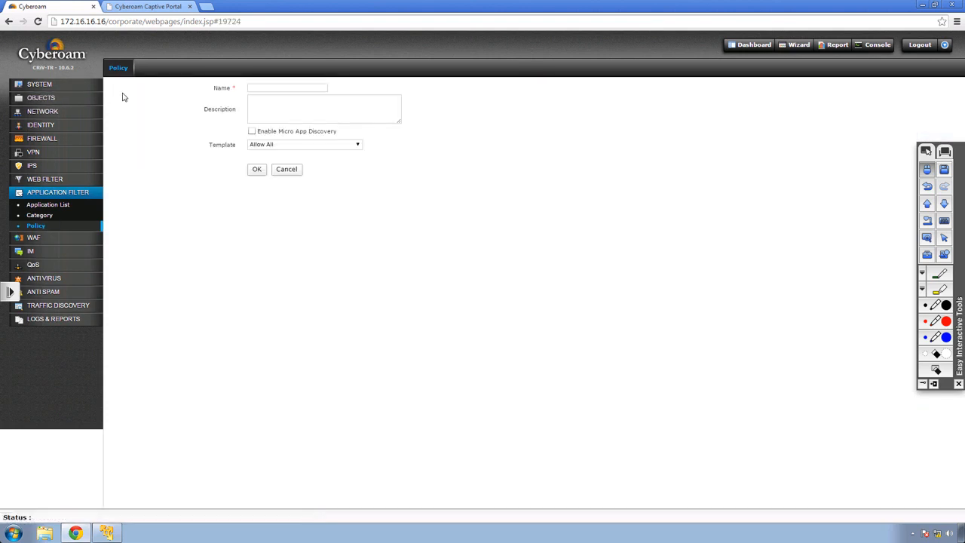
{"action": "left_click", "coordinate": [258, 88]}
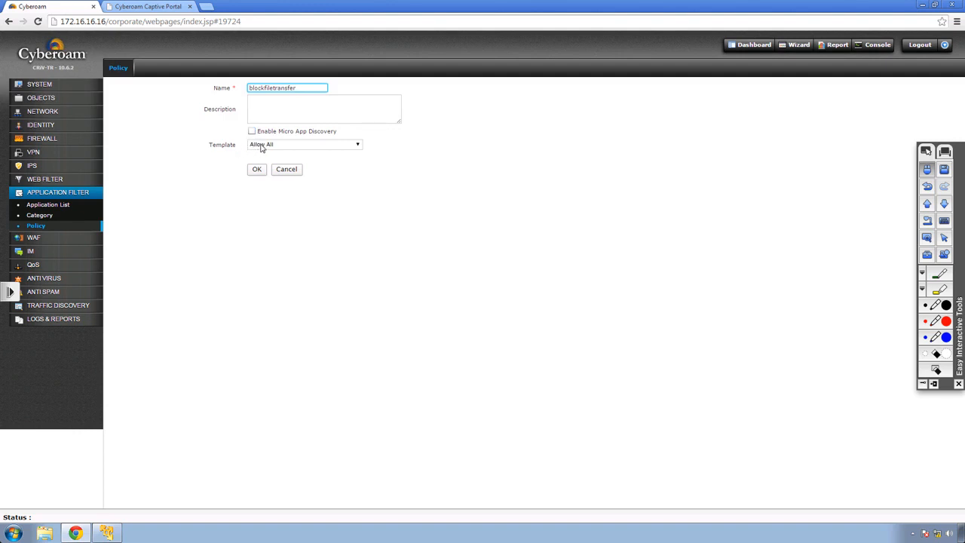
{"action": "left_click", "coordinate": [257, 171]}
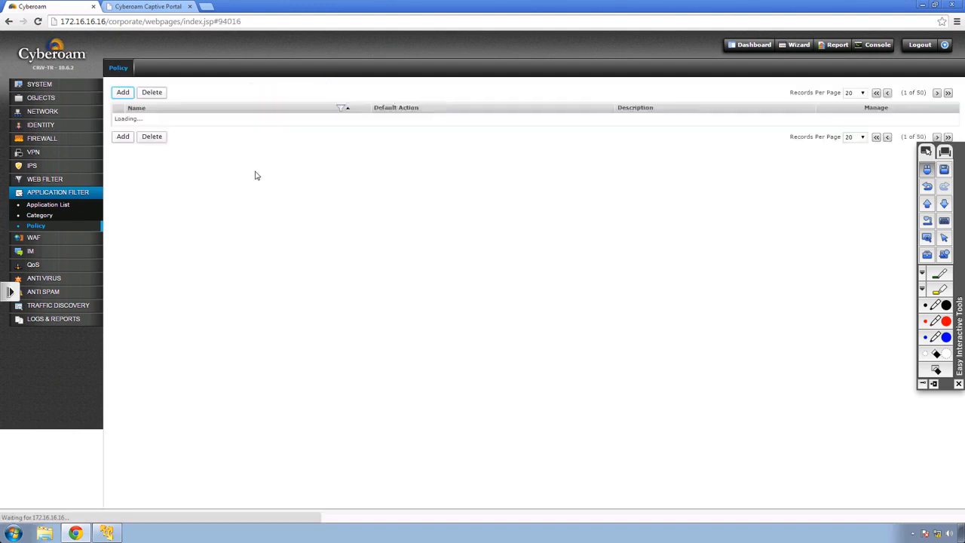
Start a new rule in the blockfiletransfer policy and limit its category criteria to File Transfer only
{"action": "left_click", "coordinate": [169, 147]}
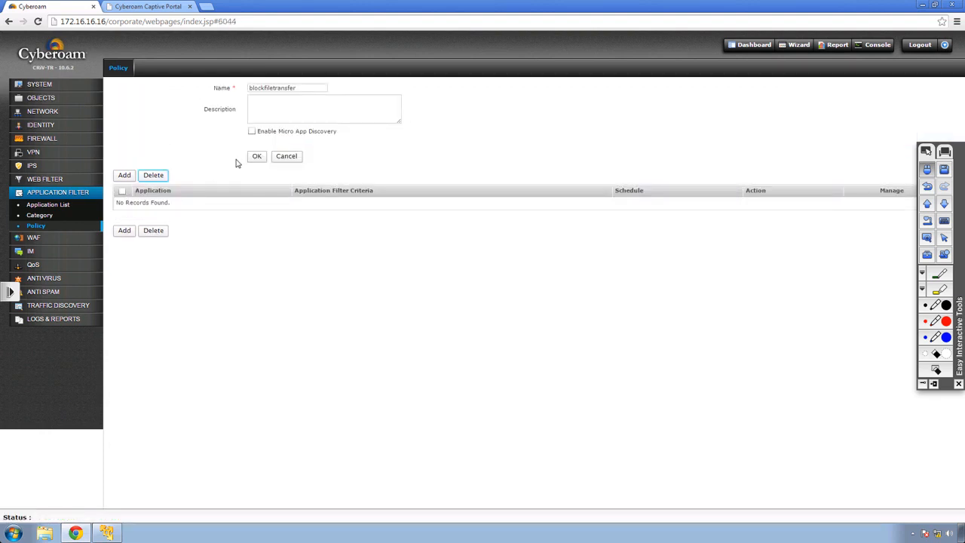
{"action": "left_click", "coordinate": [124, 175]}
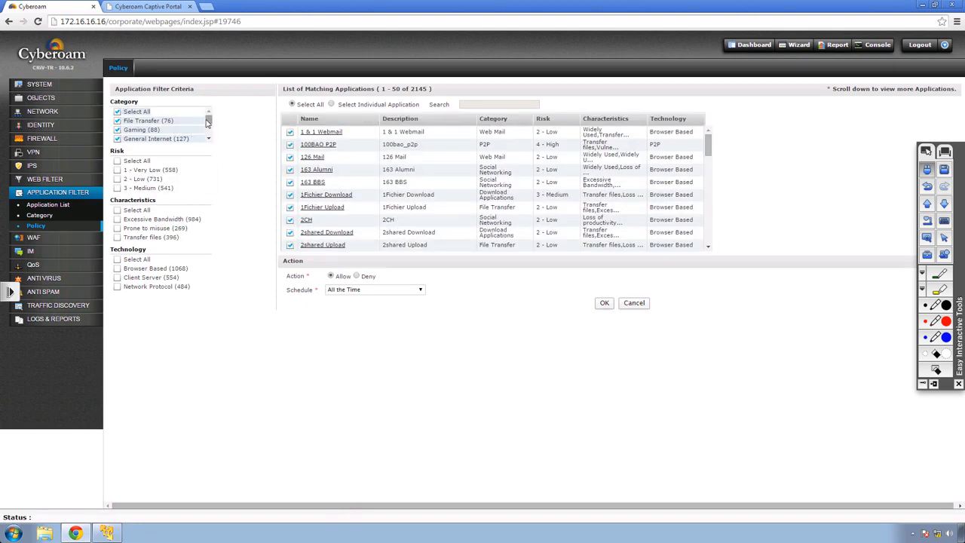
{"action": "mouse_move", "coordinate": [208, 122]}
{"action": "left_mouse_down"}
{"action": "mouse_move", "coordinate": [210, 137]}
{"action": "mouse_move", "coordinate": [209, 118]}
{"action": "left_mouse_up"}
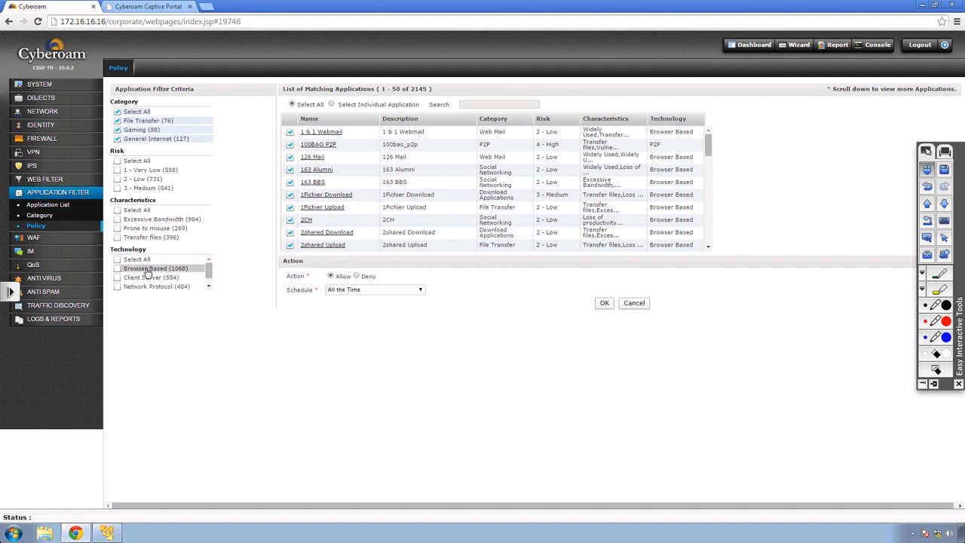
{"action": "left_click", "coordinate": [117, 111]}
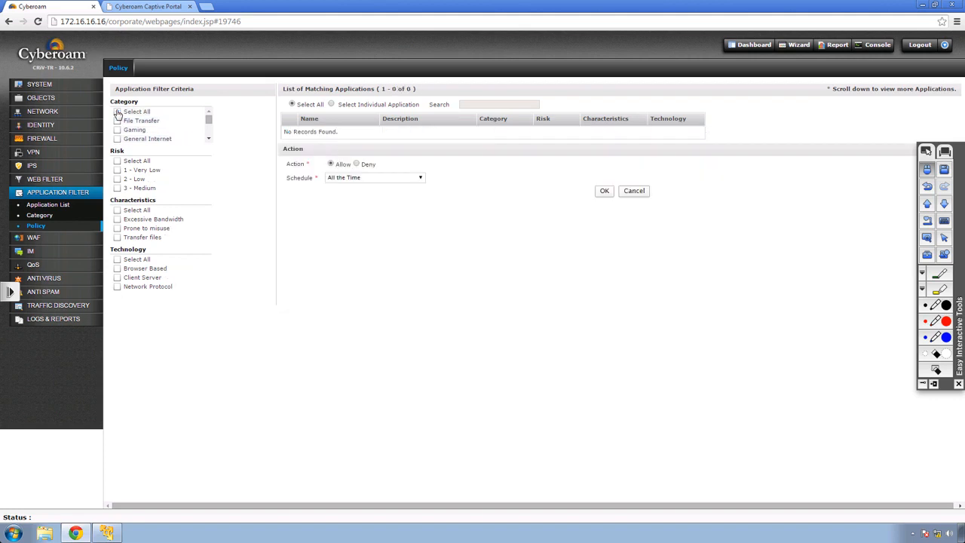
{"action": "left_click", "coordinate": [118, 122]}
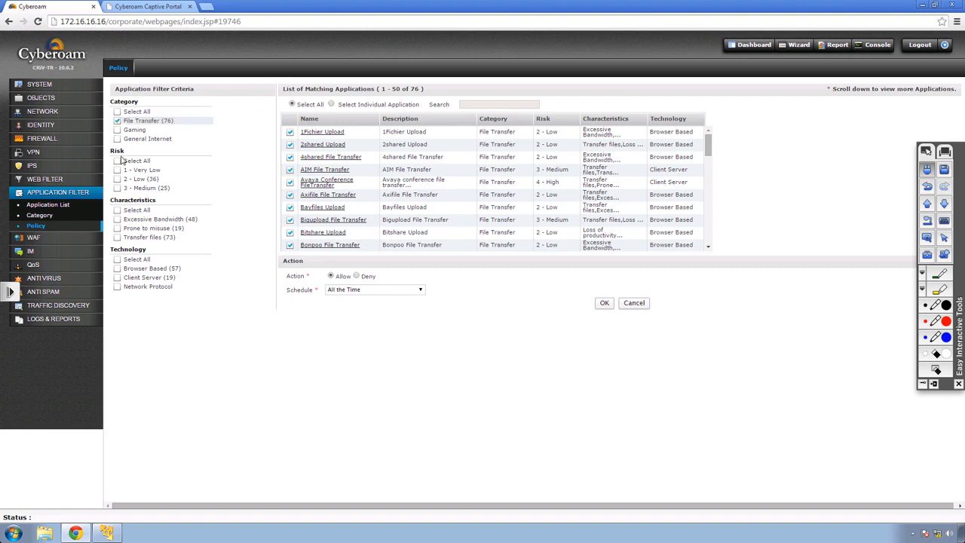
Restrict the rule to risks 4 - High and 5 - Very High, set its action to Deny, and save the rule and policy
{"action": "scroll", "coordinate": [209, 173], "scroll_direction": "down", "scroll_amount": 1}
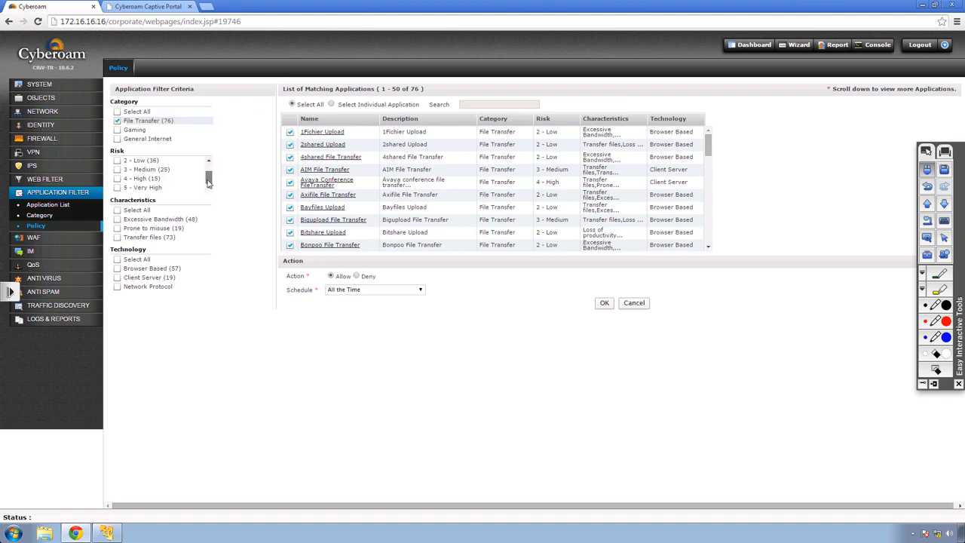
{"action": "left_click", "coordinate": [117, 180]}
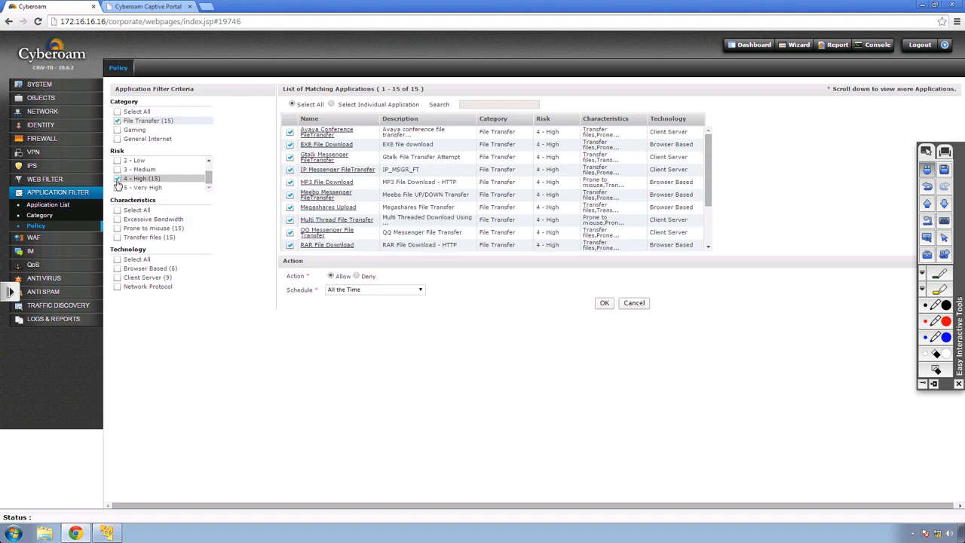
{"action": "left_click", "coordinate": [117, 187]}
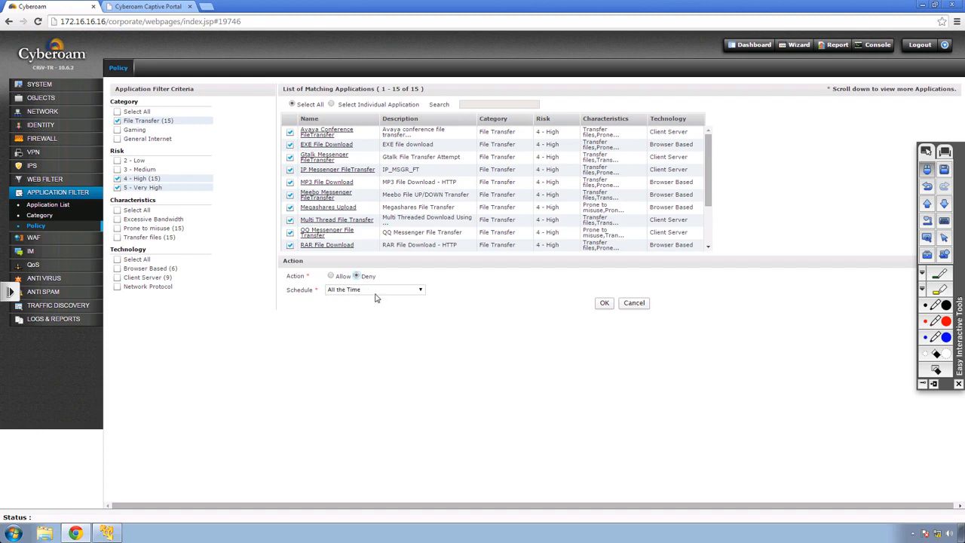
{"action": "left_click", "coordinate": [604, 304]}
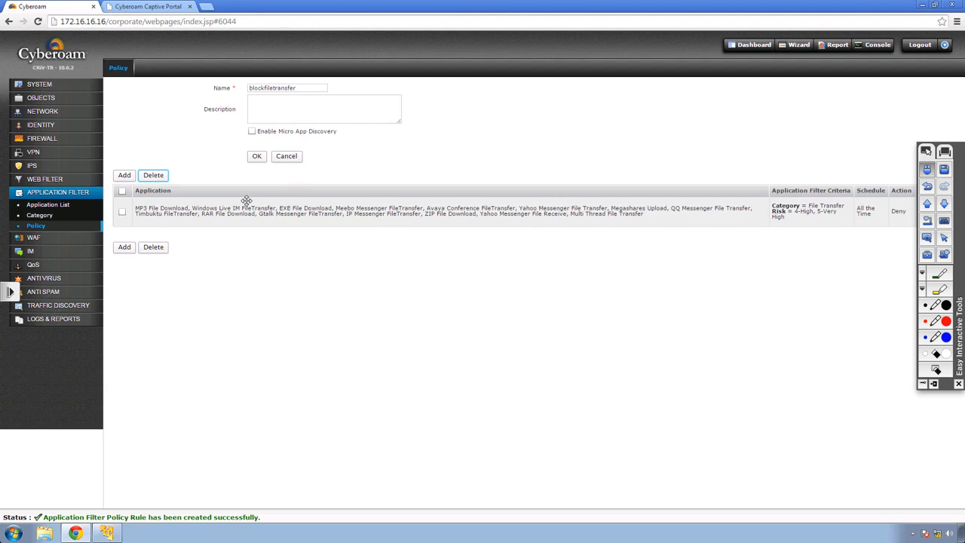
{"action": "left_click", "coordinate": [256, 157]}
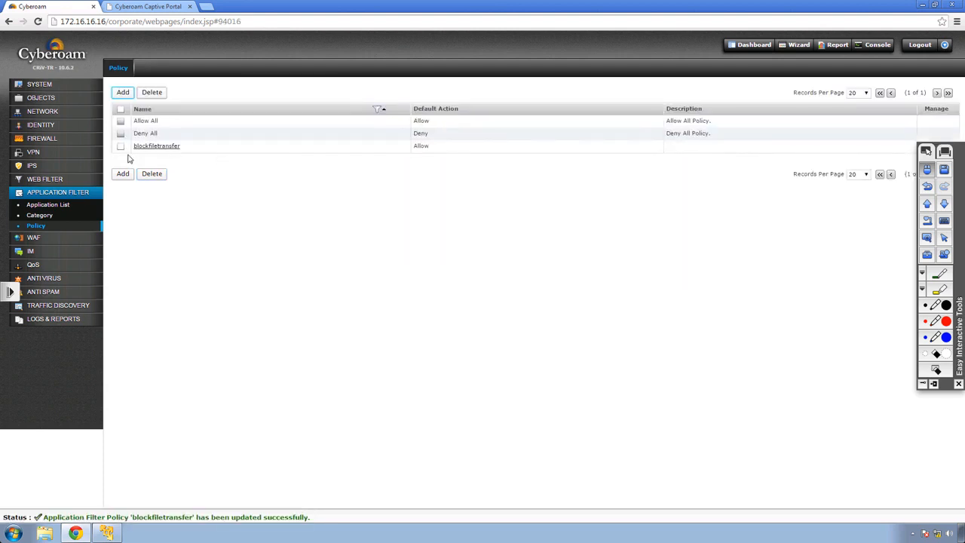
Assign the blockfiletransfer application filter to the existing non-administrator user and save the account
{"action": "left_click", "coordinate": [42, 127]}
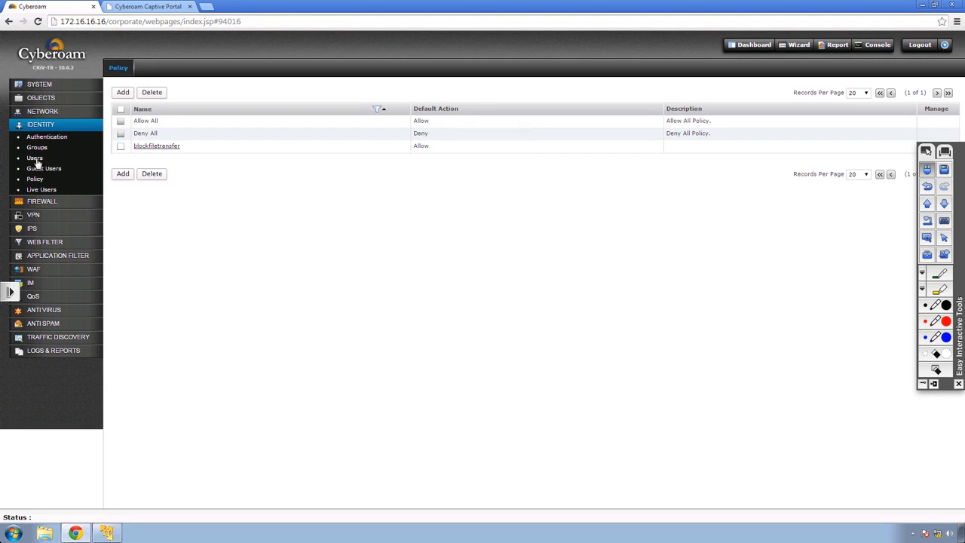
{"action": "left_click", "coordinate": [35, 158]}
{"action": "left_click", "coordinate": [187, 141]}
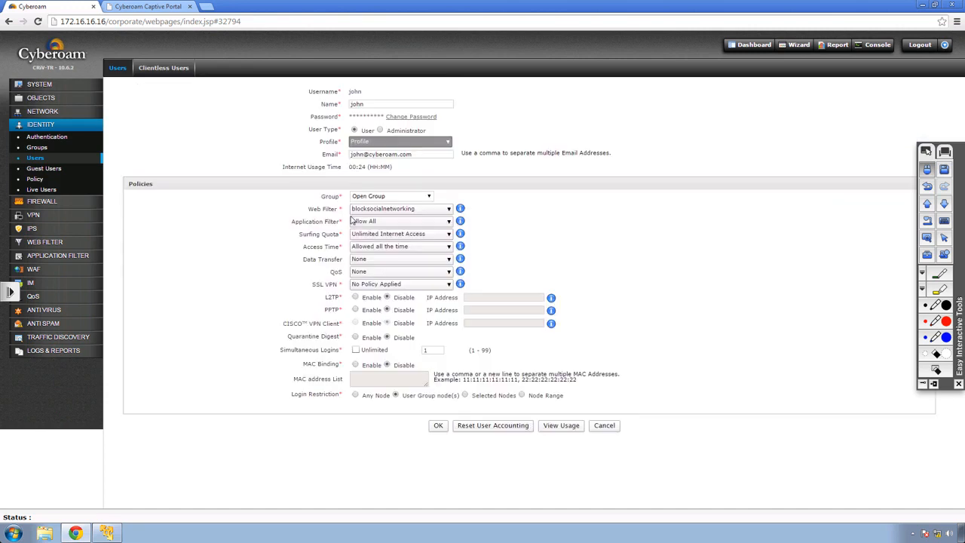
{"action": "left_click", "coordinate": [386, 223]}
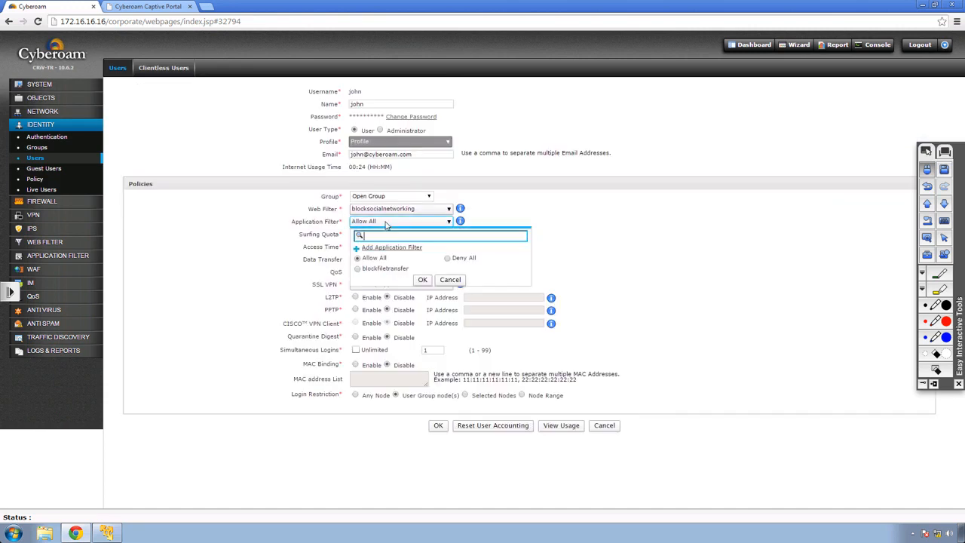
{"action": "left_click", "coordinate": [359, 270]}
{"action": "left_click", "coordinate": [439, 426]}
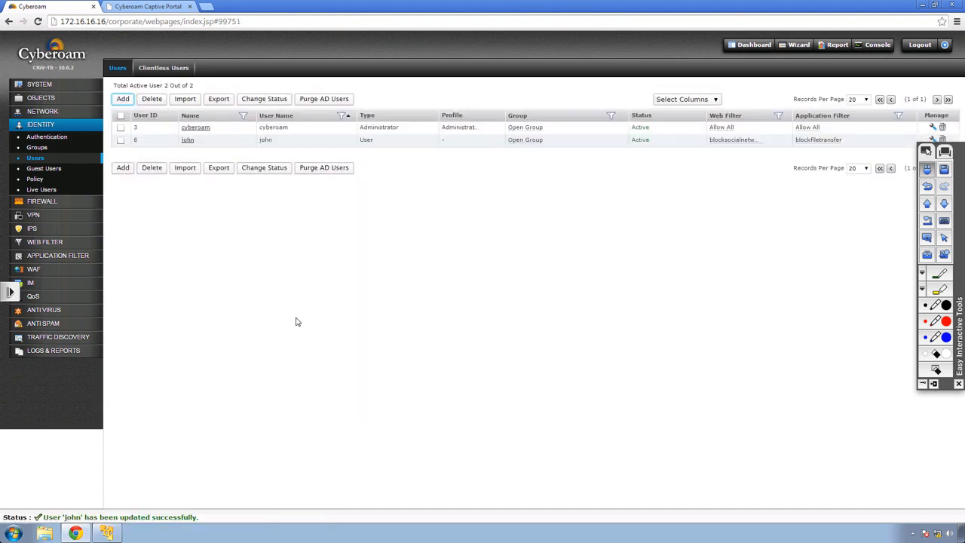
Examine the application filters assigned in the identity groups list and return to the users list
{"action": "left_click", "coordinate": [38, 148]}
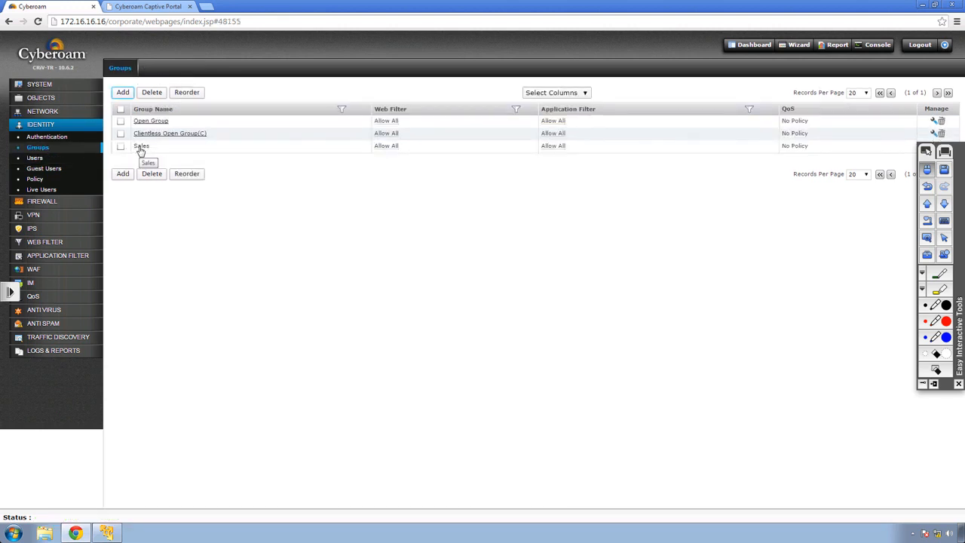
{"action": "left_click", "coordinate": [37, 158]}
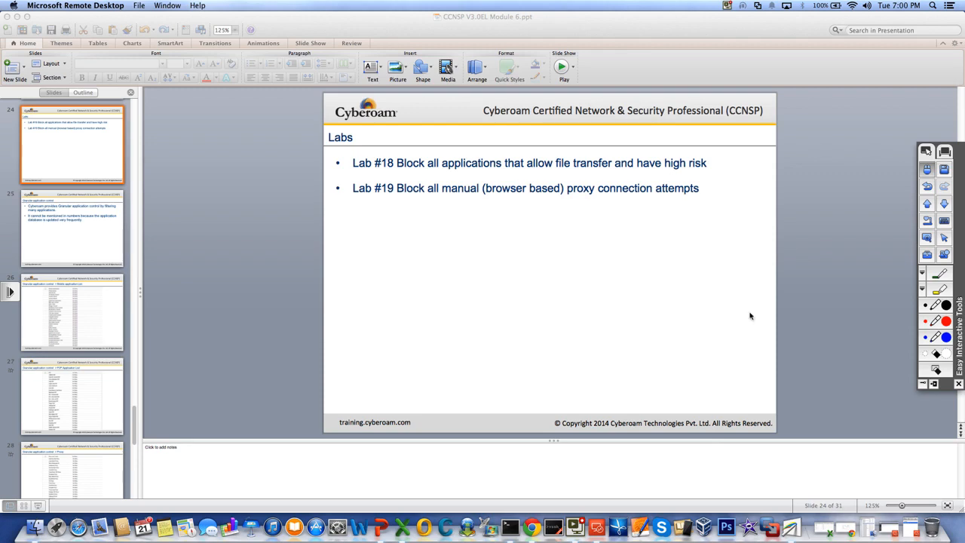
Switch to the Training remote desktop session and create an application filter policy named blockproxy from the Allow All template
{"action": "left_click", "coordinate": [886, 525]}
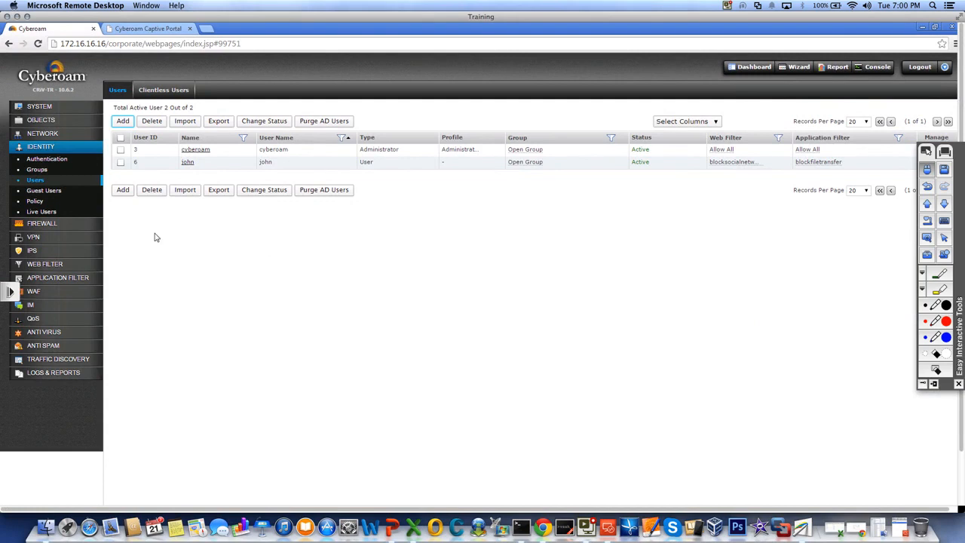
{"action": "left_click", "coordinate": [52, 277]}
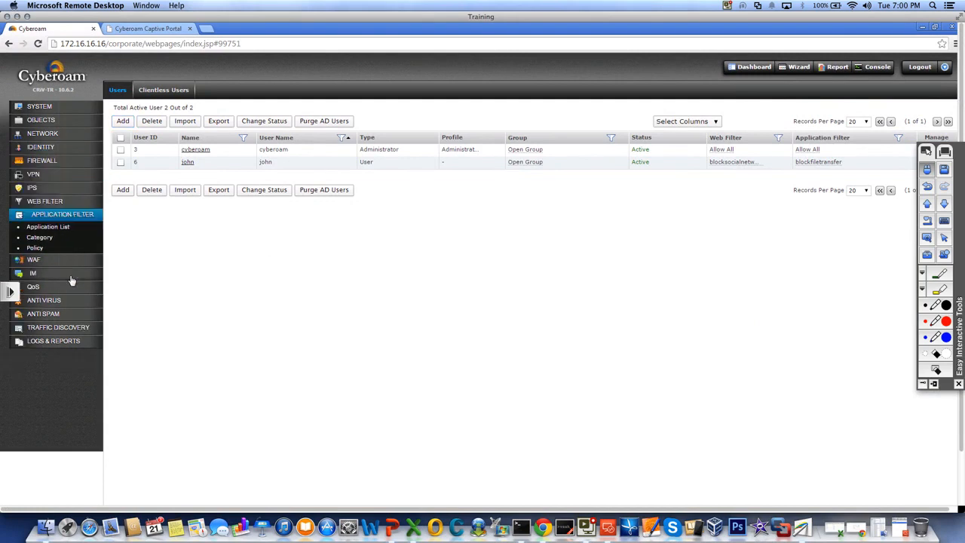
{"action": "left_click", "coordinate": [37, 249]}
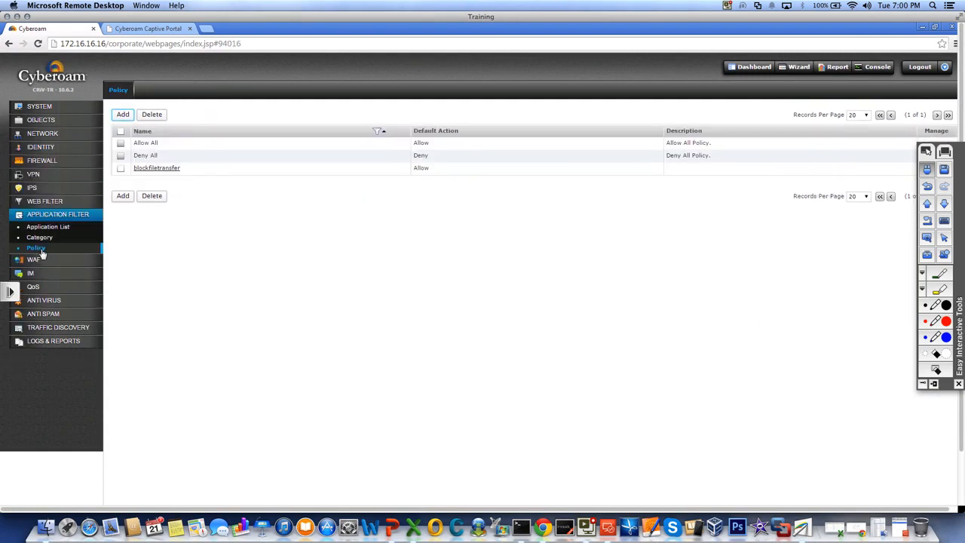
{"action": "left_click", "coordinate": [123, 196]}
{"action": "left_click", "coordinate": [265, 111]}
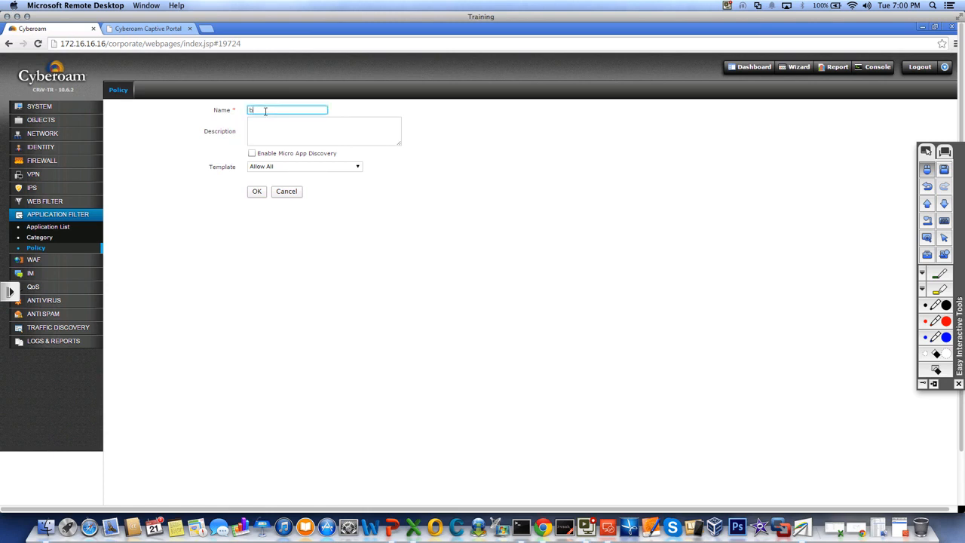
{"action": "type", "text": "blockProxy"}
{"action": "left_click", "coordinate": [256, 190]}
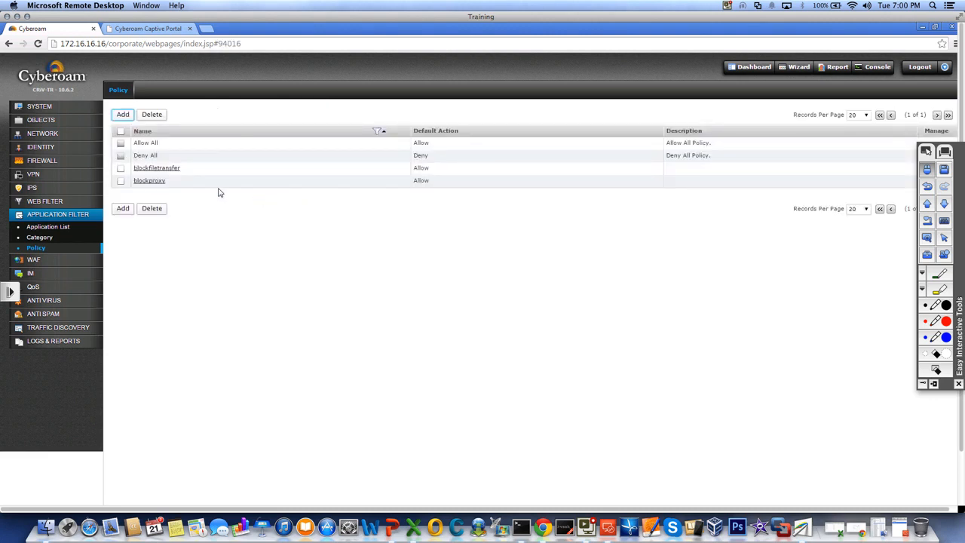
Add a rule to the blockproxy policy that denies the individual application Manual Proxy Surfing all the time, and save the policy
{"action": "left_click", "coordinate": [151, 181]}
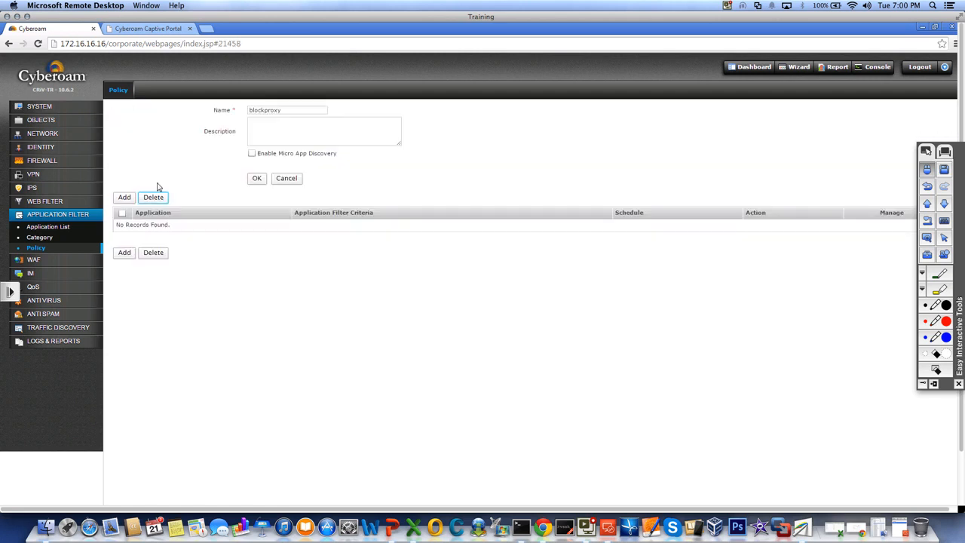
{"action": "left_click", "coordinate": [124, 197]}
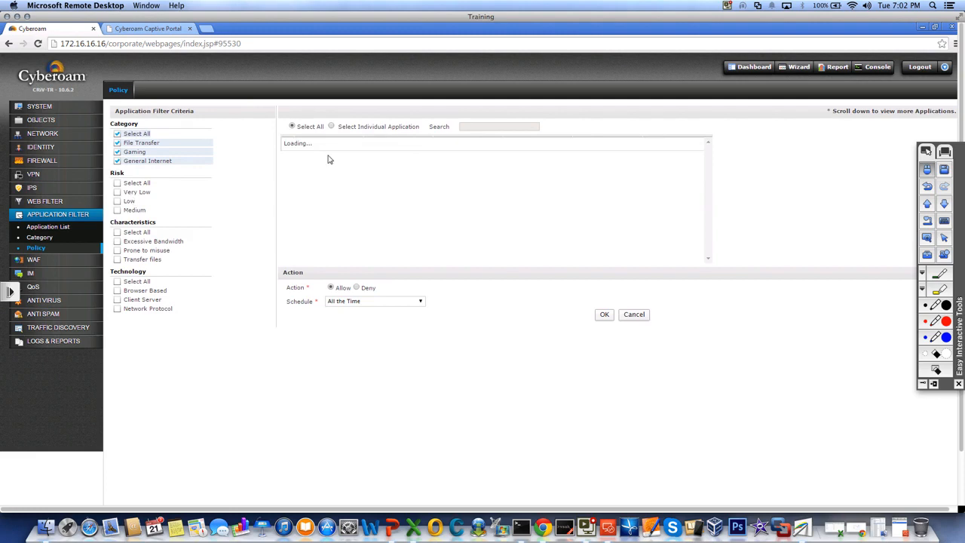
{"action": "left_click", "coordinate": [342, 127]}
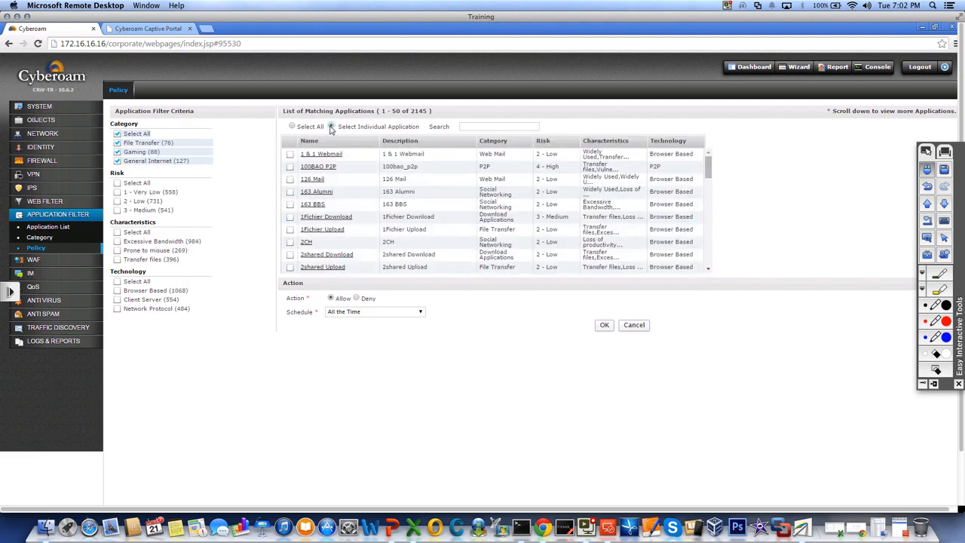
{"action": "left_click", "coordinate": [483, 126]}
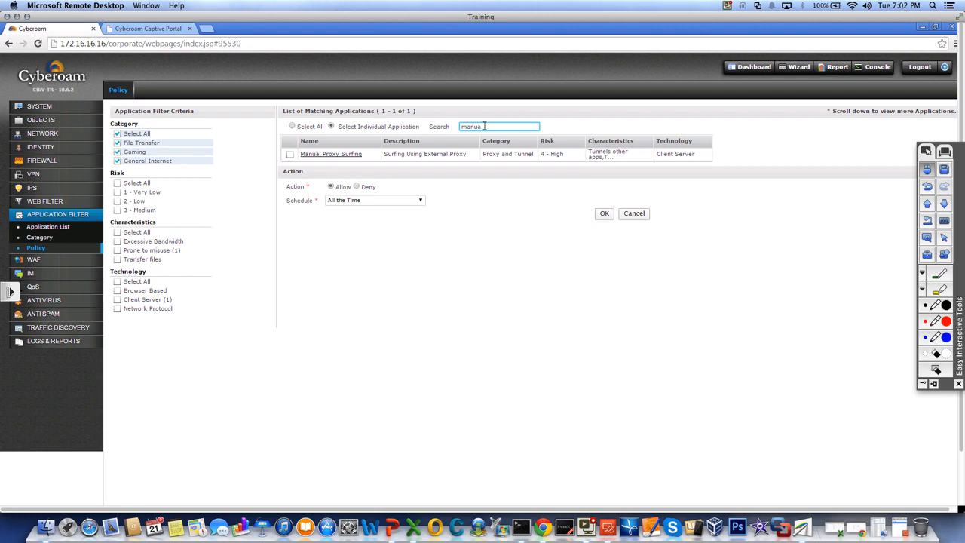
{"action": "left_click", "coordinate": [289, 154]}
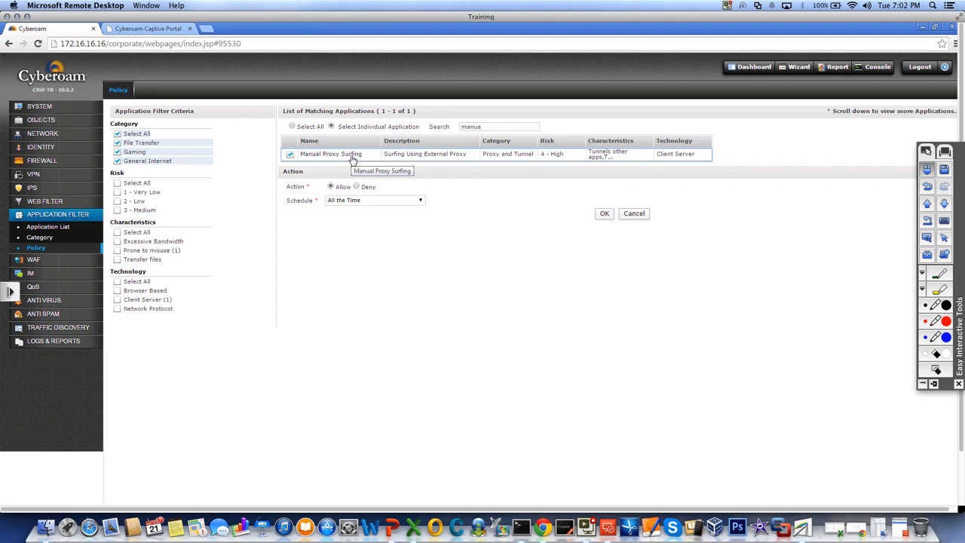
{"action": "left_click", "coordinate": [357, 187]}
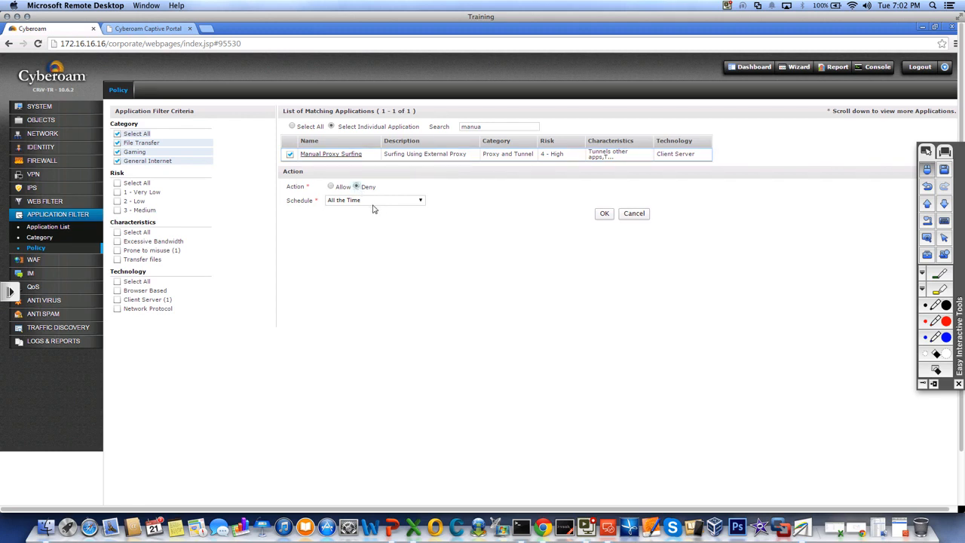
{"action": "left_click", "coordinate": [602, 214]}
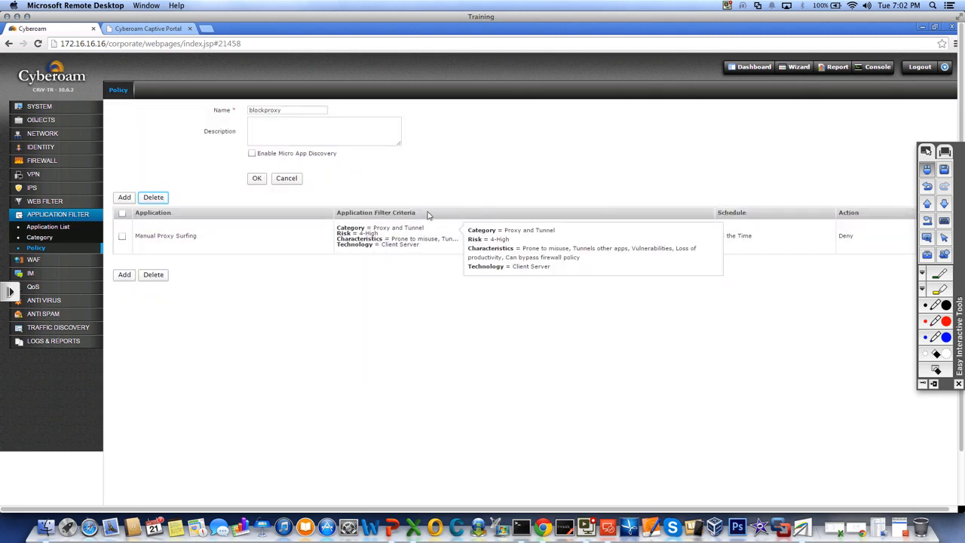
{"action": "left_click", "coordinate": [256, 179]}
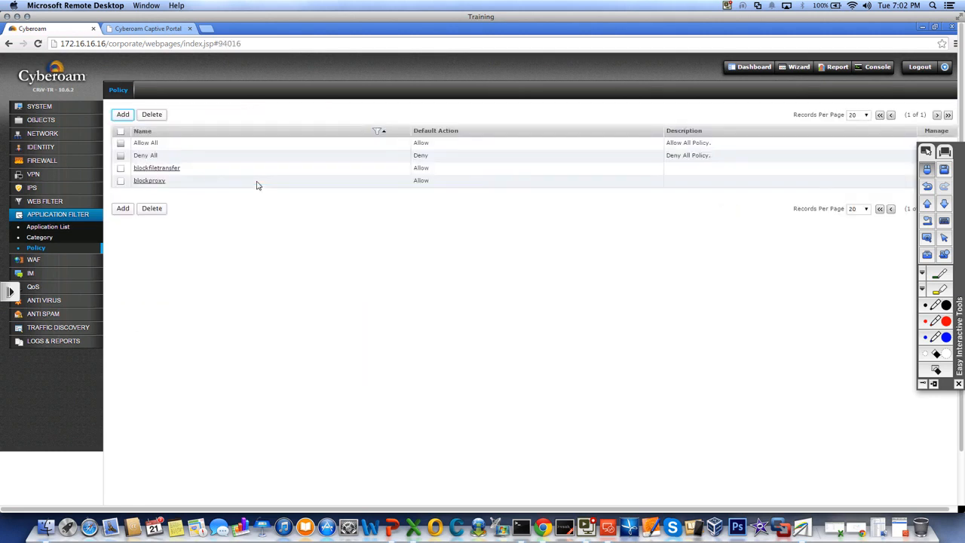
Assign the blockproxy application filter to the Sales identity group and save the group
{"action": "left_click", "coordinate": [46, 148]}
{"action": "left_click", "coordinate": [36, 172]}
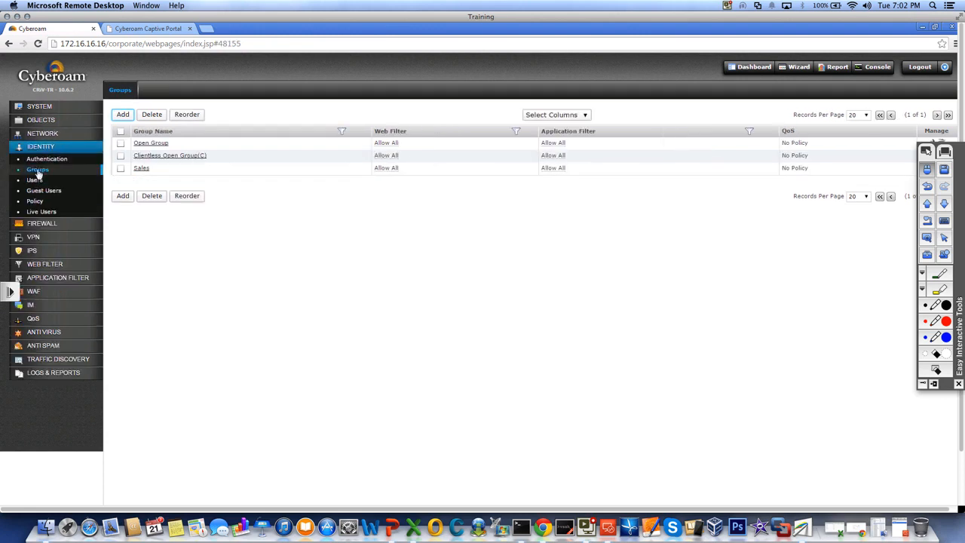
{"action": "left_click", "coordinate": [141, 169]}
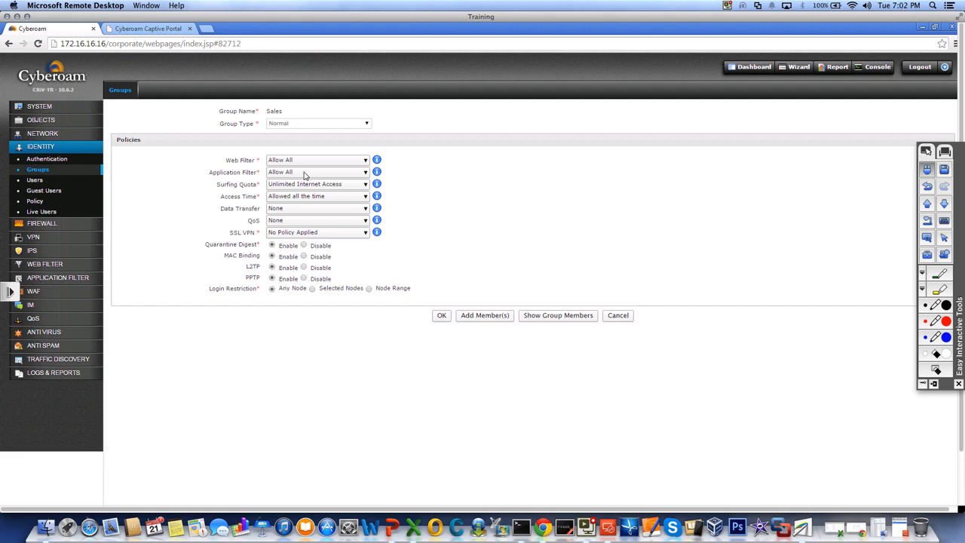
{"action": "left_click", "coordinate": [304, 175]}
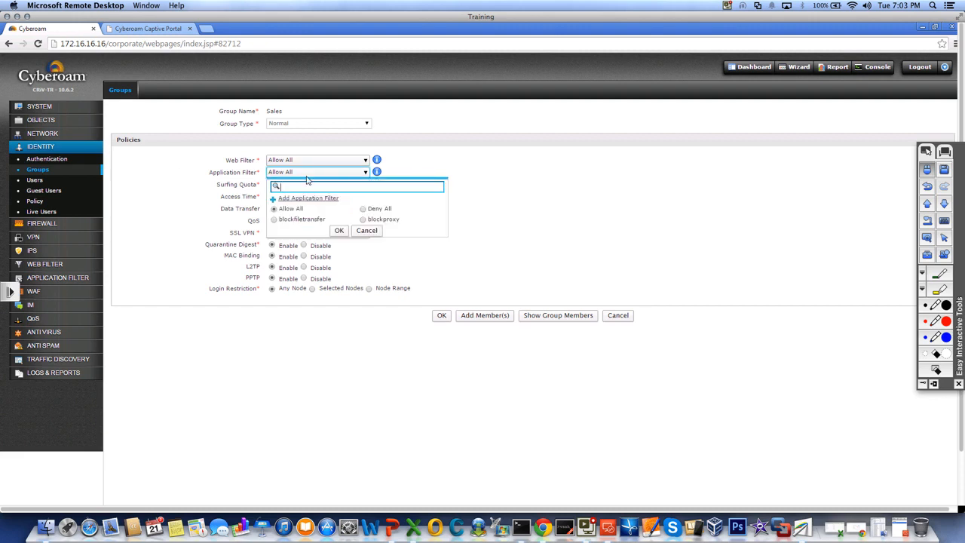
{"action": "left_click", "coordinate": [363, 220]}
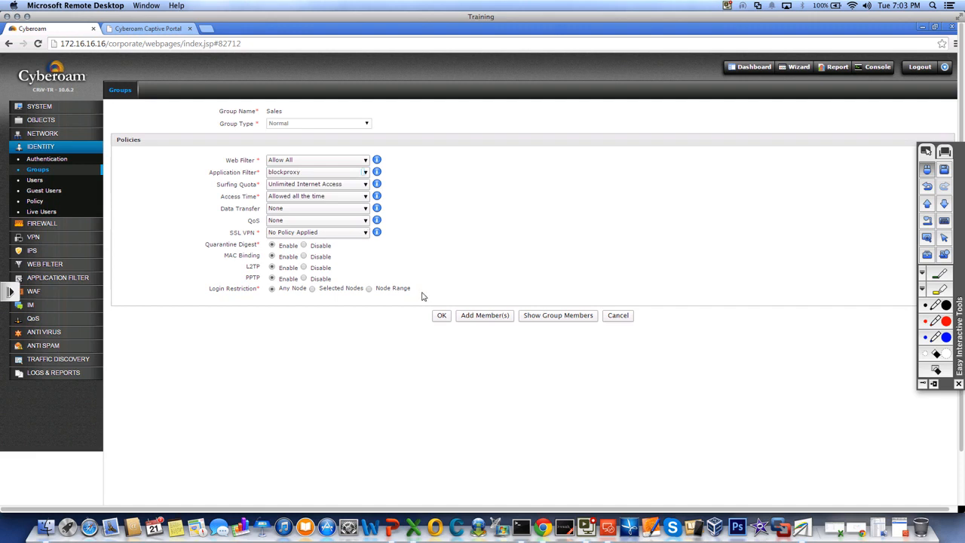
{"action": "left_click", "coordinate": [441, 316]}
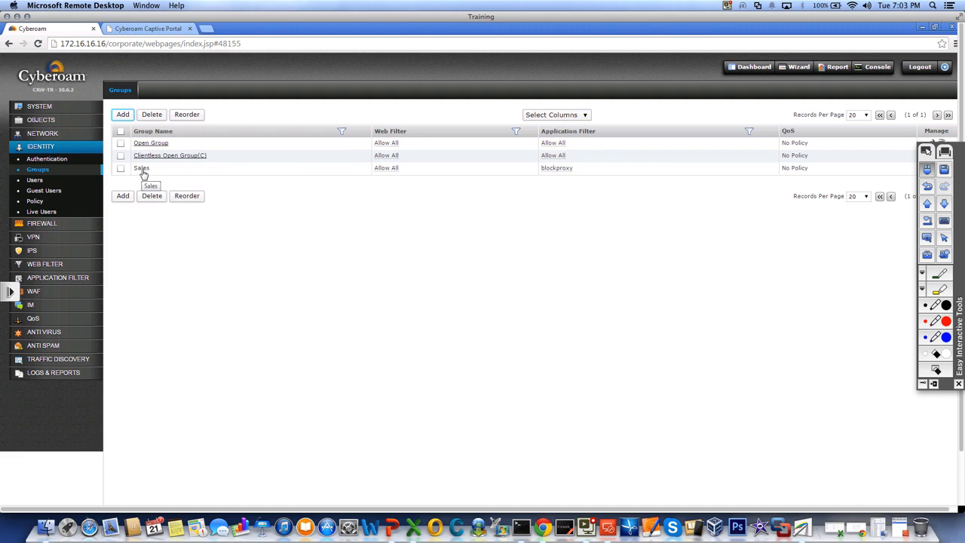
Review the application filter assigned to the Sales group and the one assigned to the non-administrator user in the users list
{"action": "double_click", "coordinate": [554, 168]}
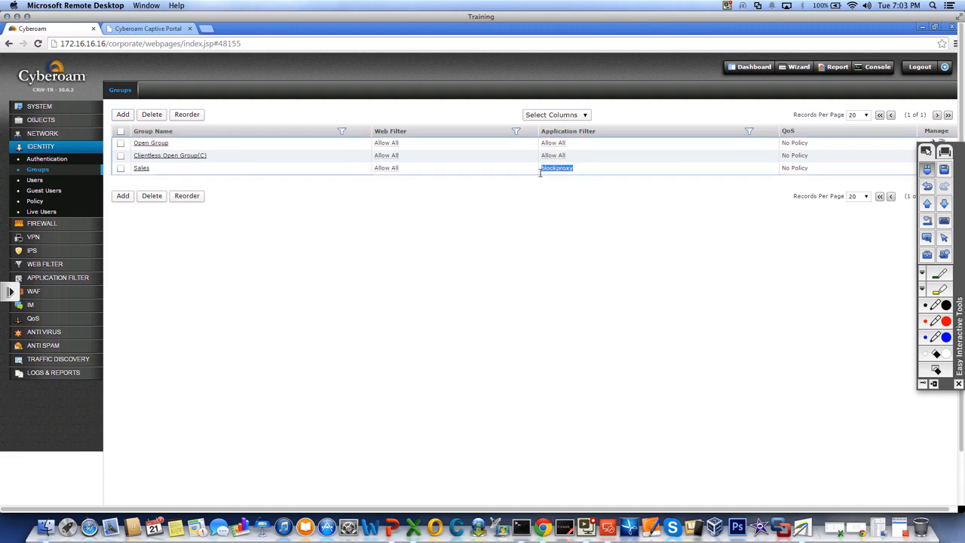
{"action": "left_click", "coordinate": [36, 180]}
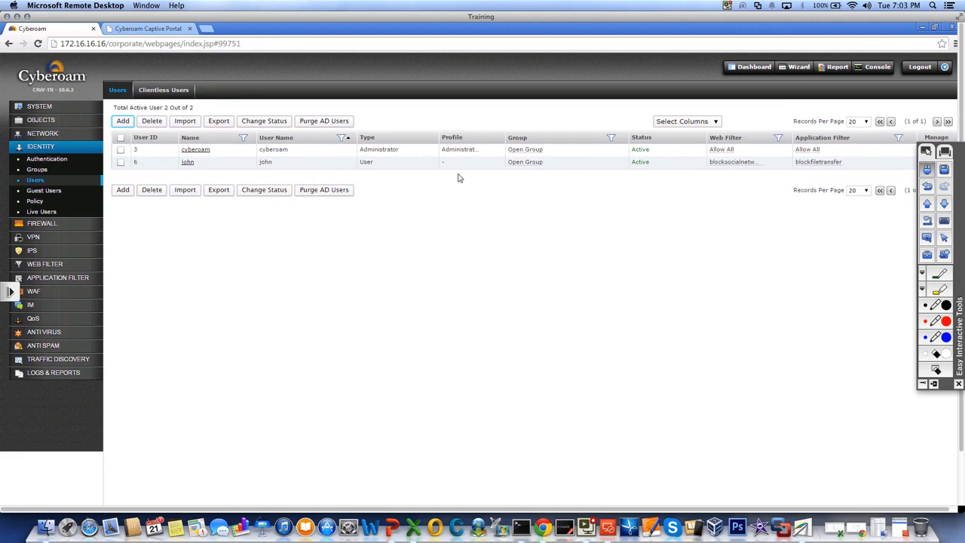
{"action": "left_click_drag", "start_coordinate": [844, 162], "coordinate": [795, 163]}
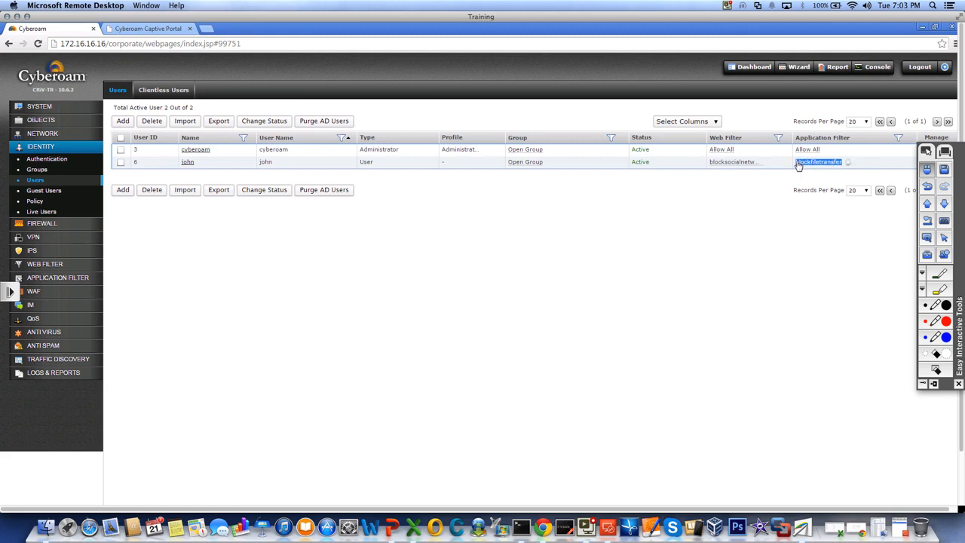
{"action": "left_click", "coordinate": [720, 228]}
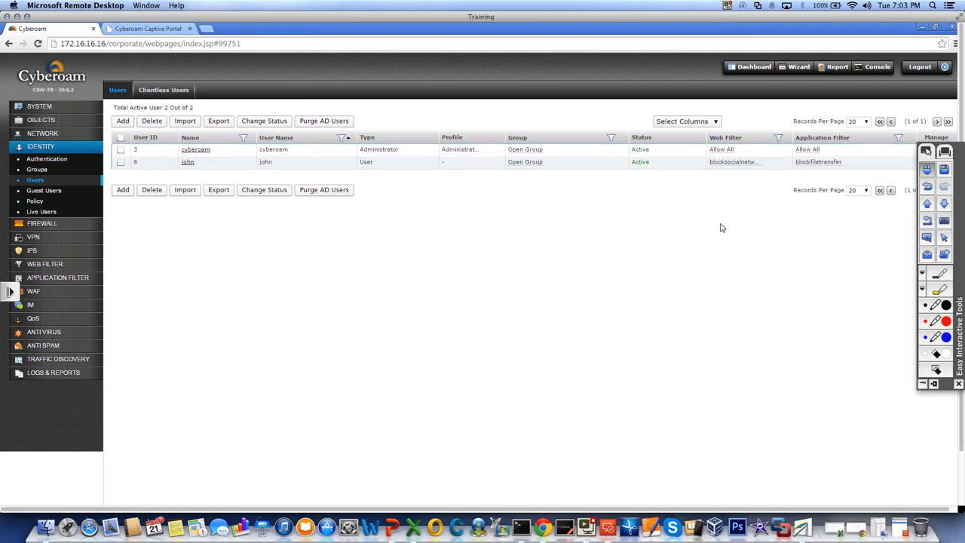